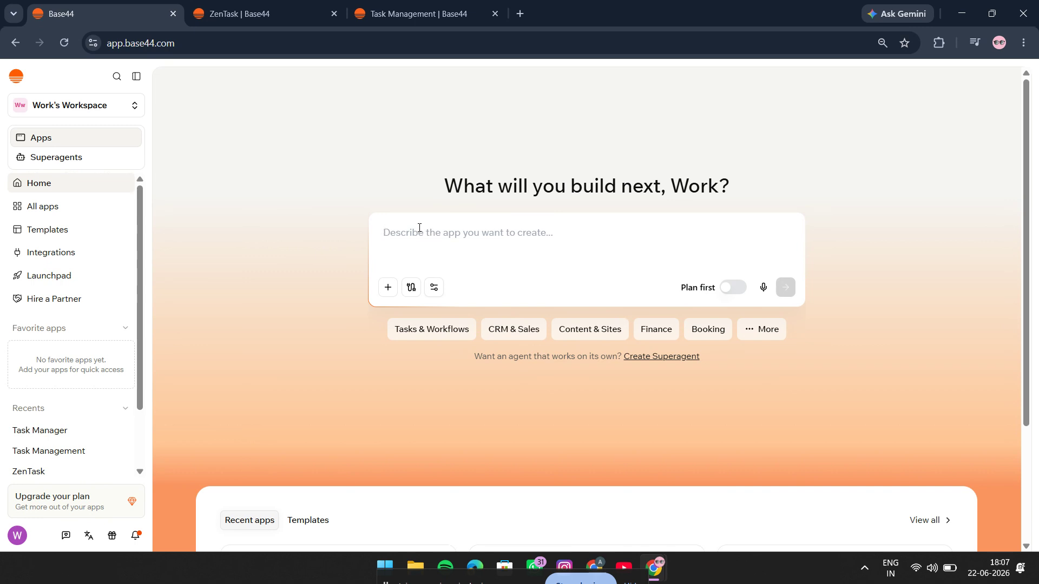
# Paste the HTML, CSS and JavaScript to-do list prompt into the app description and review its listed features and design requirements.
pyautogui.hotkey('ctrl', 'v')
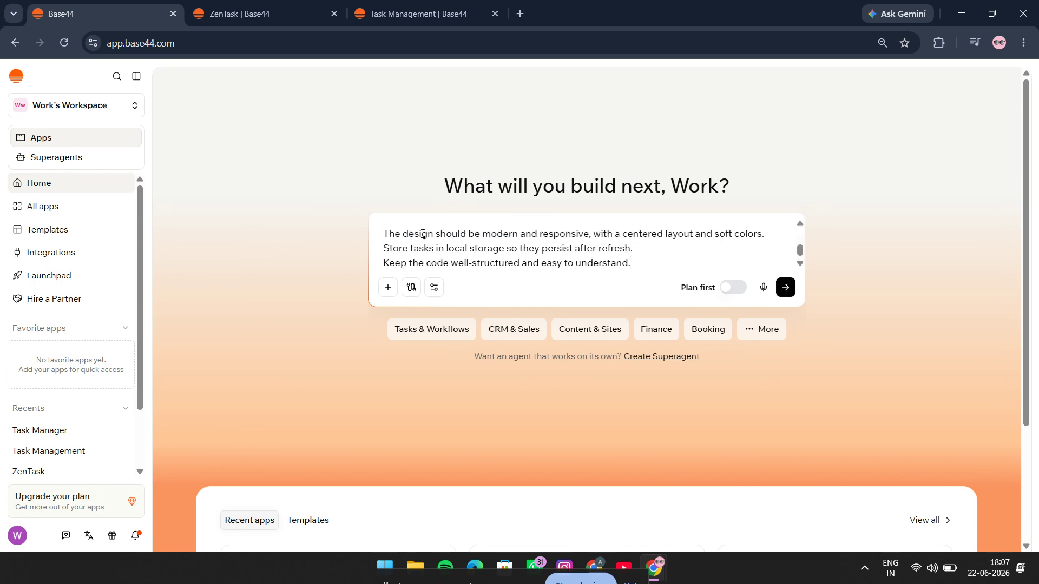
pyautogui.scroll(5, 417, 232)
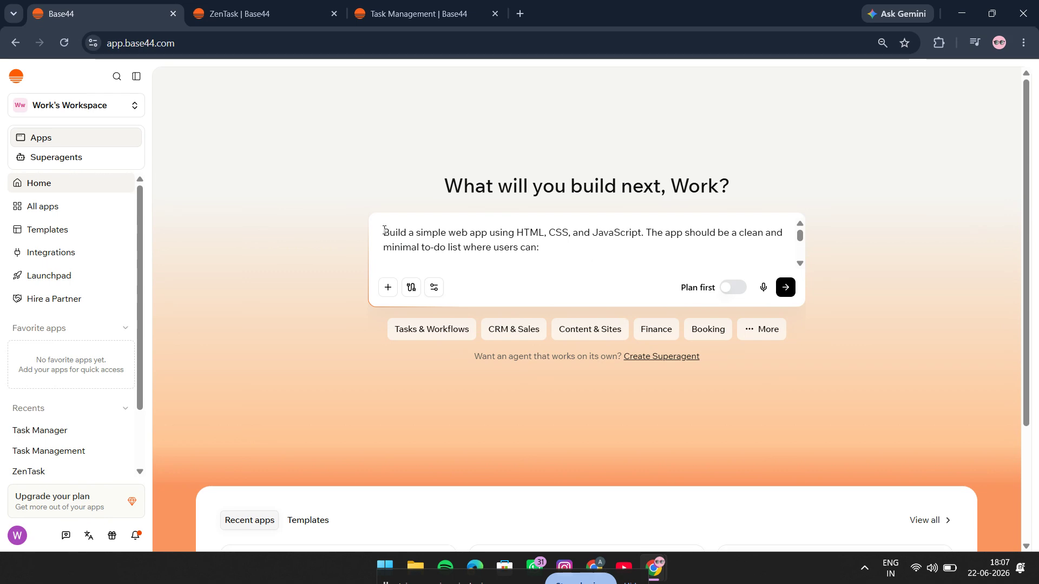
pyautogui.moveTo(384, 230); pyautogui.dragTo(539, 248)
pyautogui.click(544, 250)
pyautogui.scroll(-3, 543, 250)
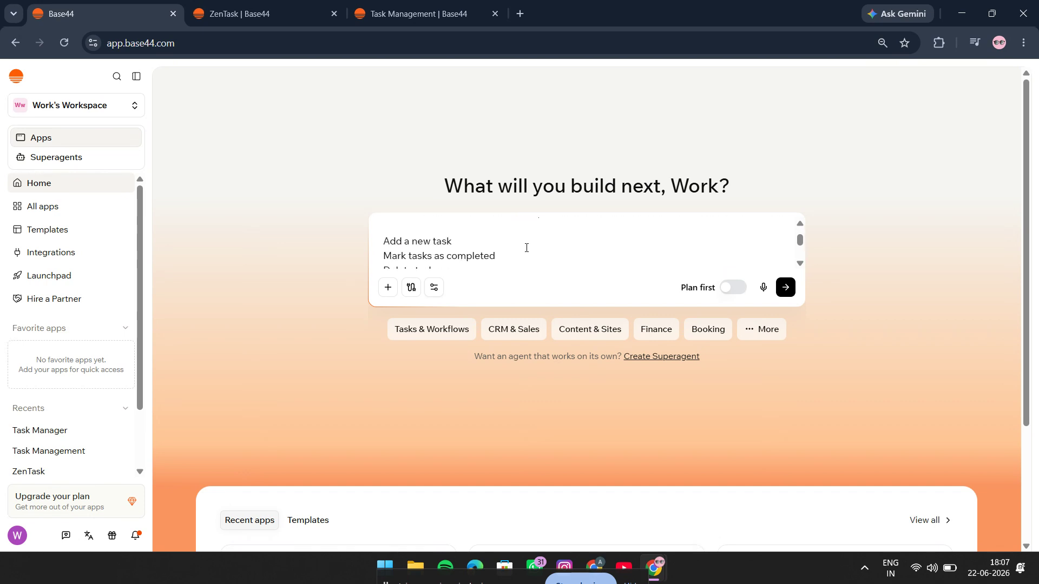
pyautogui.scroll(1, 386, 226)
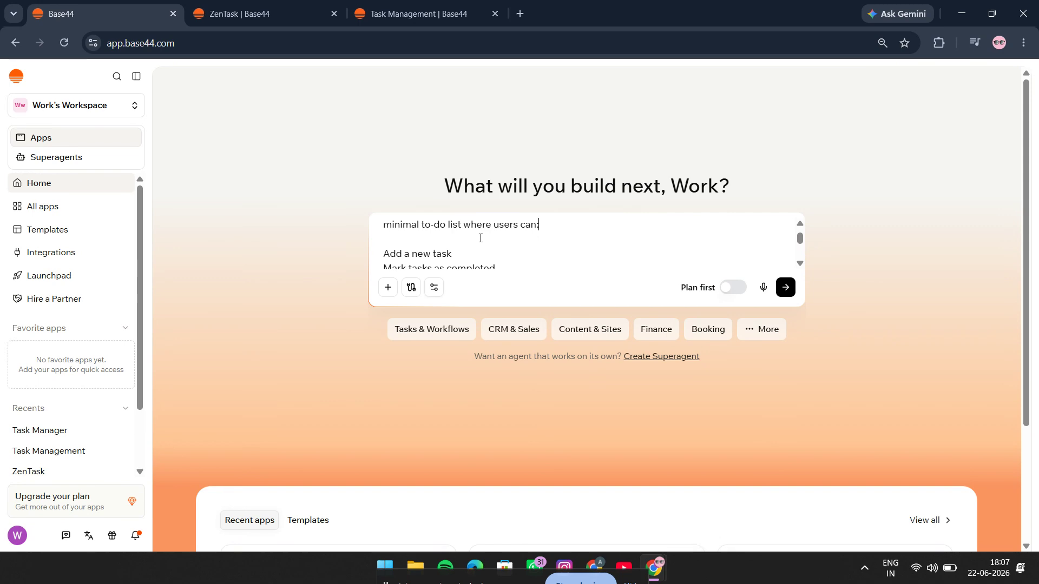
pyautogui.scroll(-2, 480, 238)
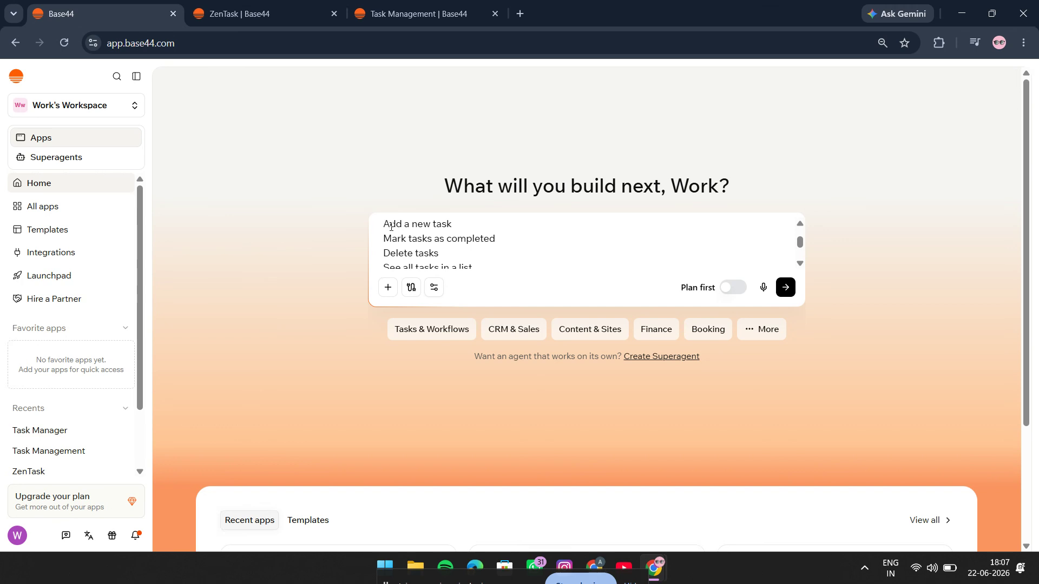
pyautogui.scroll(-1, 389, 225)
pyautogui.scroll(1, 391, 227)
pyautogui.scroll(-3, 392, 227)
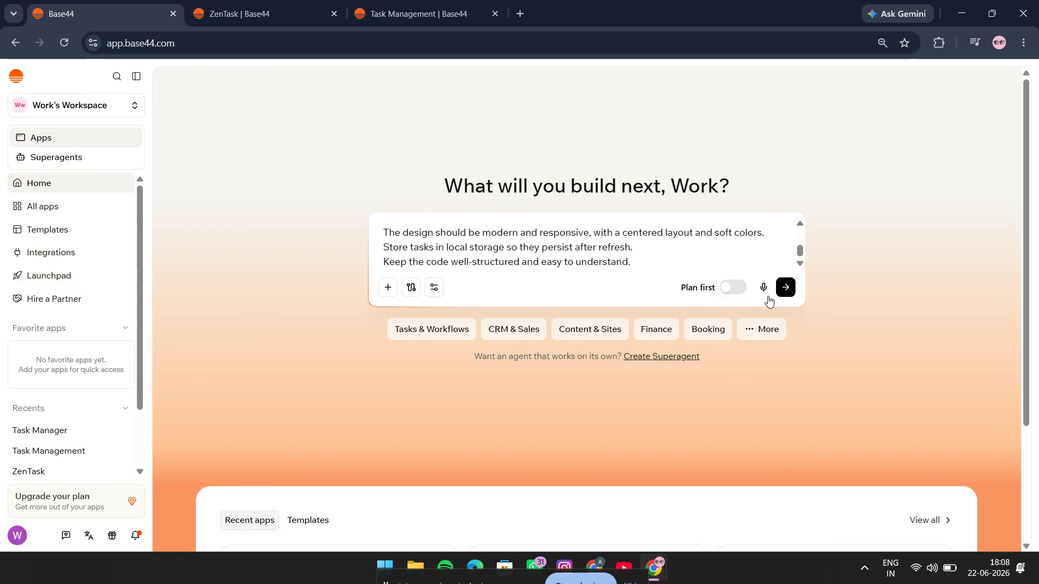
# Switch to the open ZenTask app and review the original prompt and the design, features and structure plan in its chat.
pyautogui.click(272, 5)
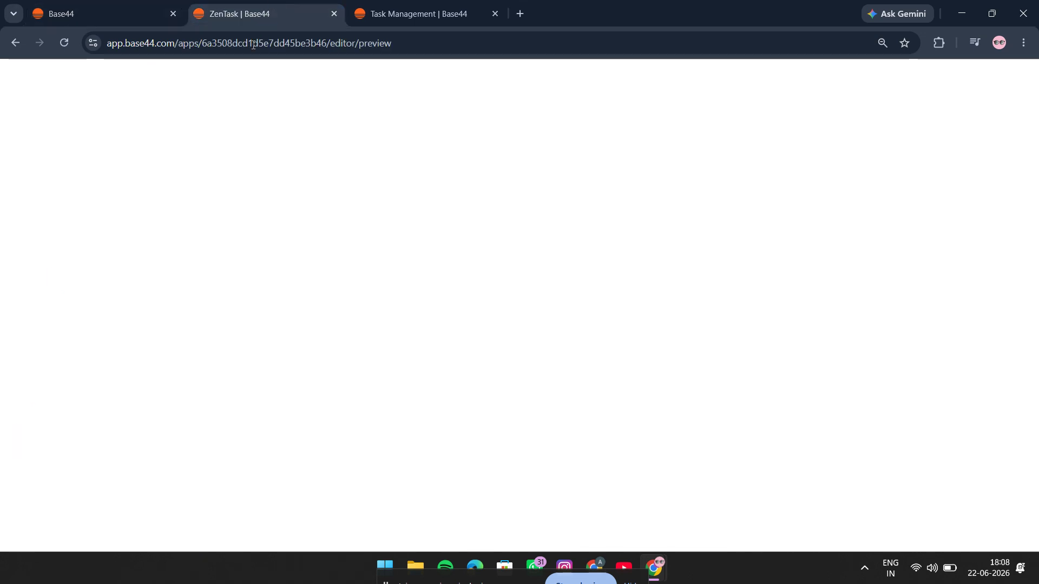
pyautogui.scroll(3, 109, 194)
pyautogui.scroll(-6, 76, 242)
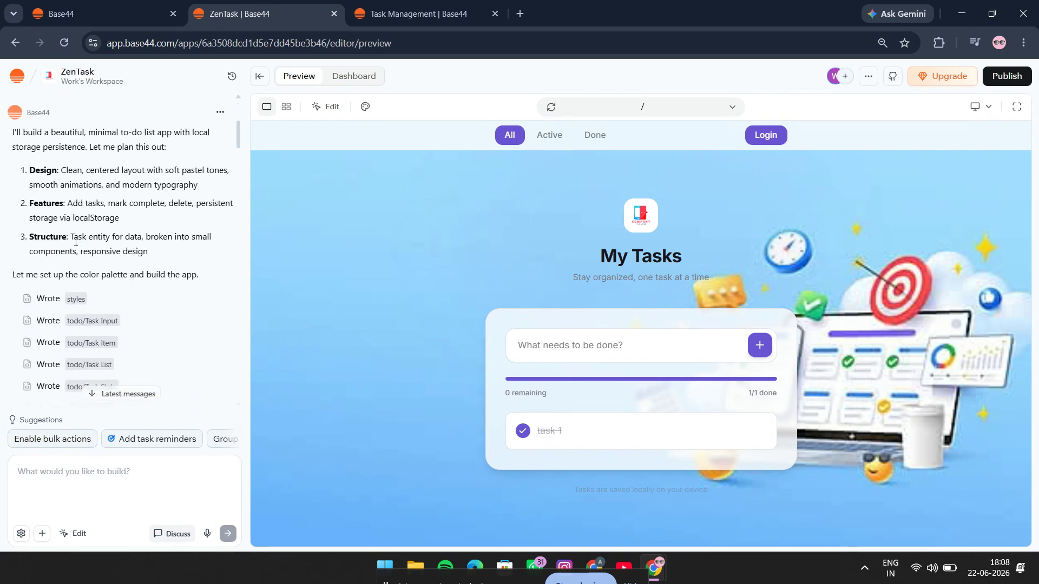
pyautogui.scroll(2, 75, 241)
pyautogui.scroll(2, 75, 243)
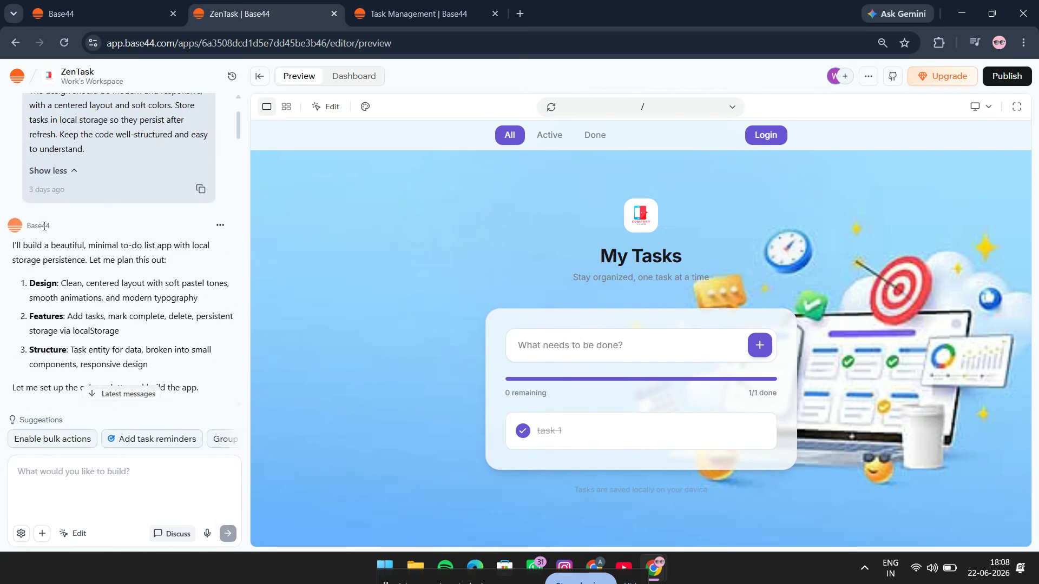
pyautogui.scroll(-2, 27, 258)
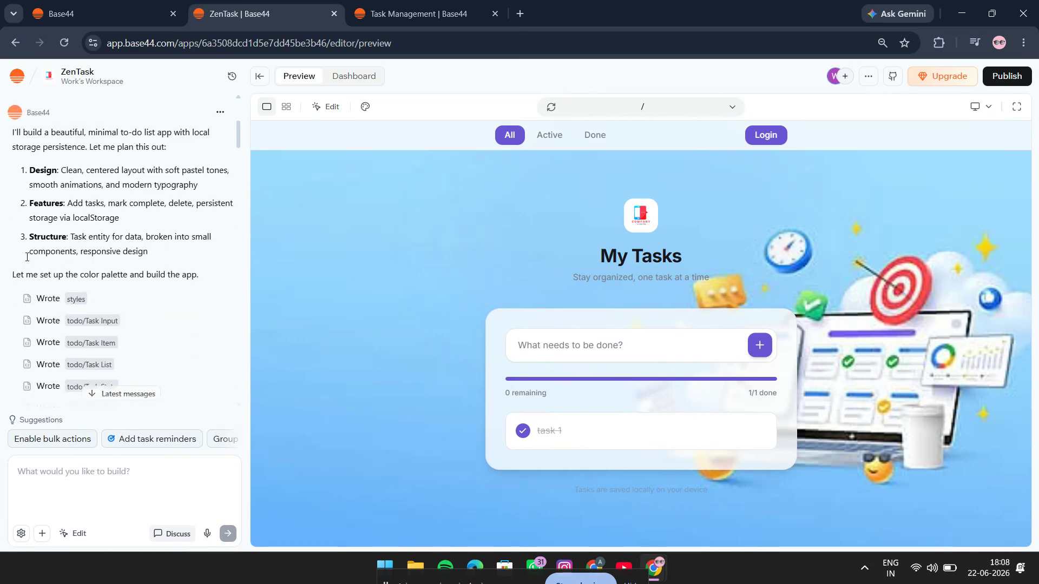
pyautogui.moveTo(4, 128); pyautogui.dragTo(165, 252)
pyautogui.scroll(-2, 165, 249)
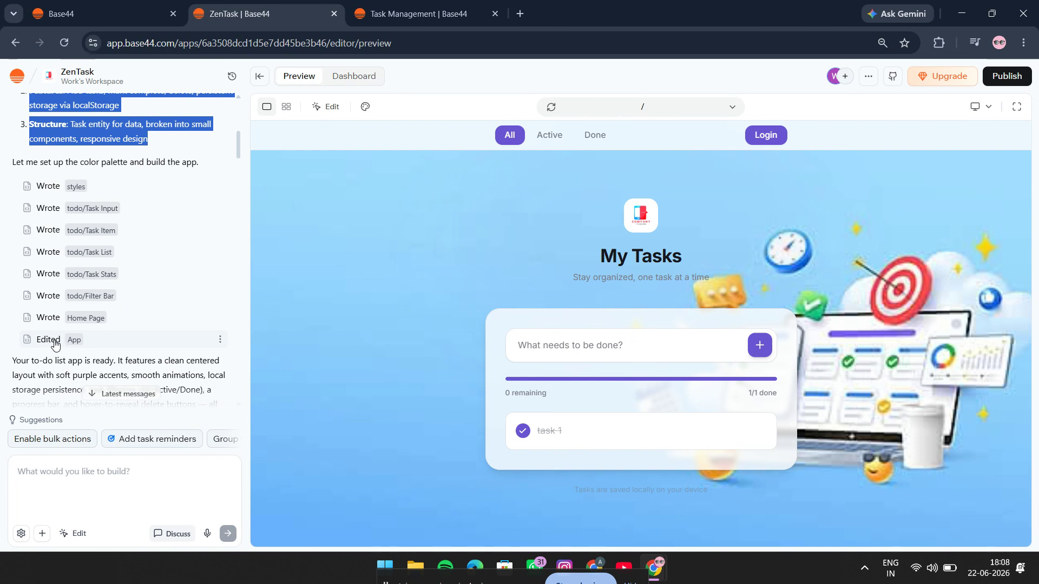
# Examine the ZenTask chat's build summary and the follow-up requests about a video section, and look over the app preview.
pyautogui.scroll(-2, 55, 345)
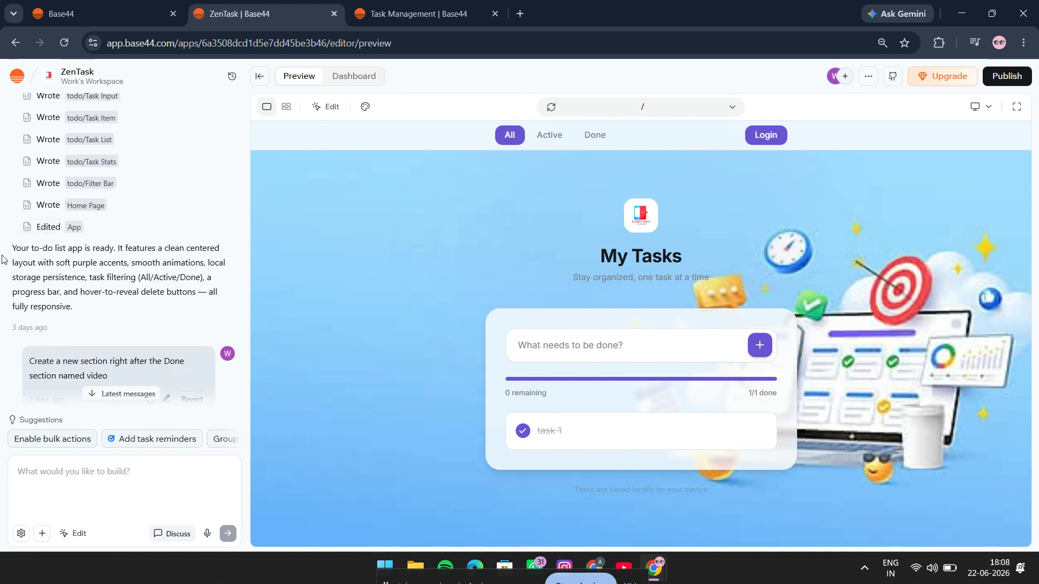
pyautogui.moveTo(8, 250); pyautogui.dragTo(81, 311)
pyautogui.click(81, 311)
pyautogui.scroll(-3, 83, 292)
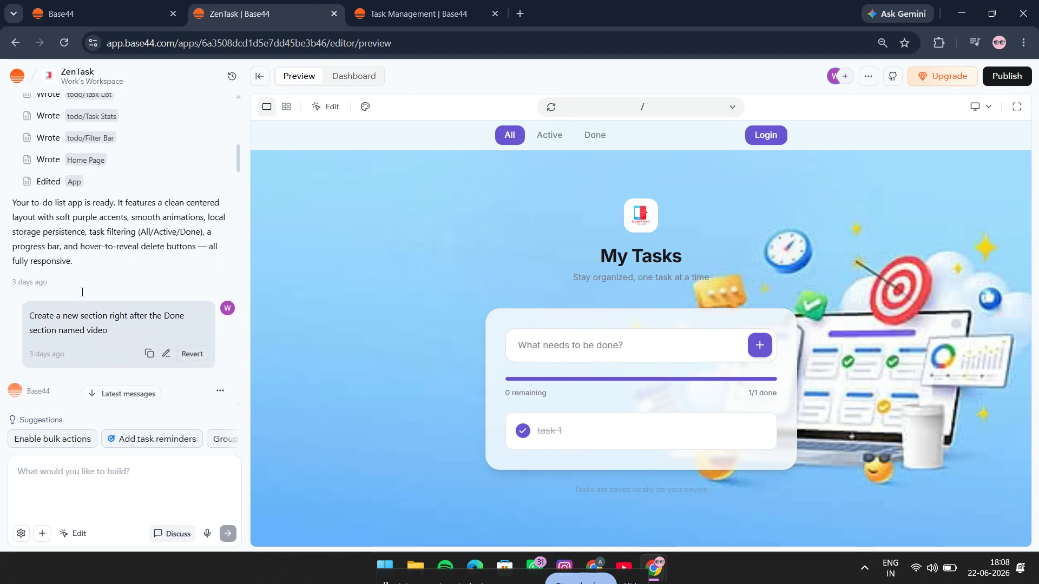
pyautogui.scroll(-1, 81, 295)
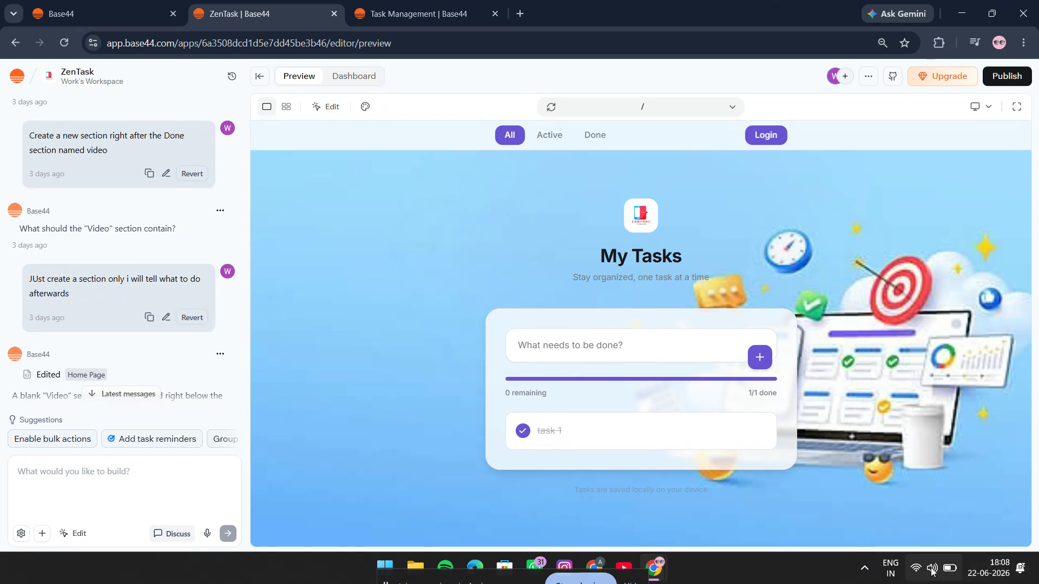
pyautogui.moveTo(466, 143); pyautogui.dragTo(892, 414)
pyautogui.click(864, 231)
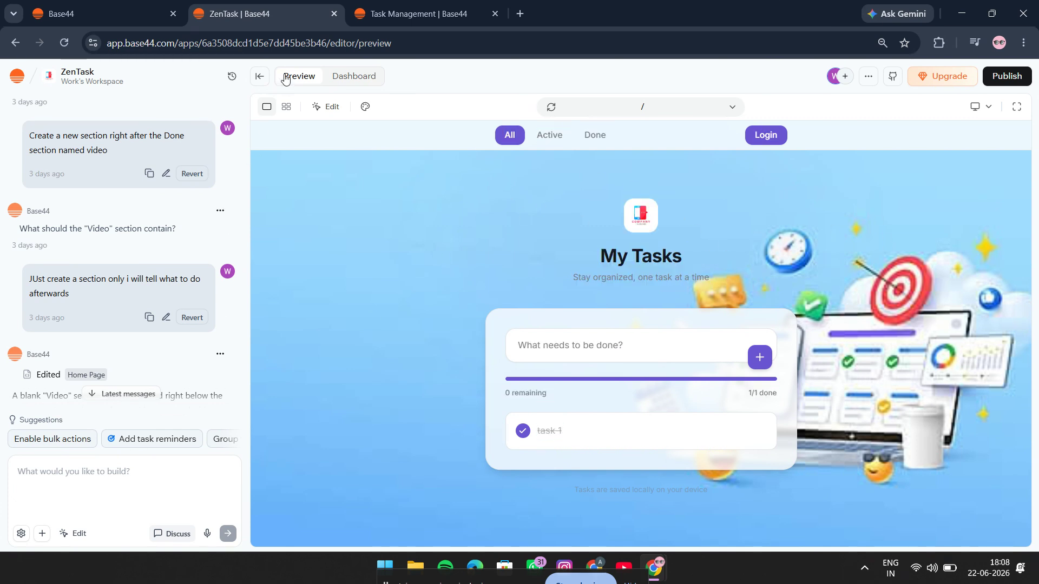
# Inspect the edit mode options for ZenTask's logo, task input field and page container, reloading the page if needed, and leave edit mode.
pyautogui.click(75, 534)
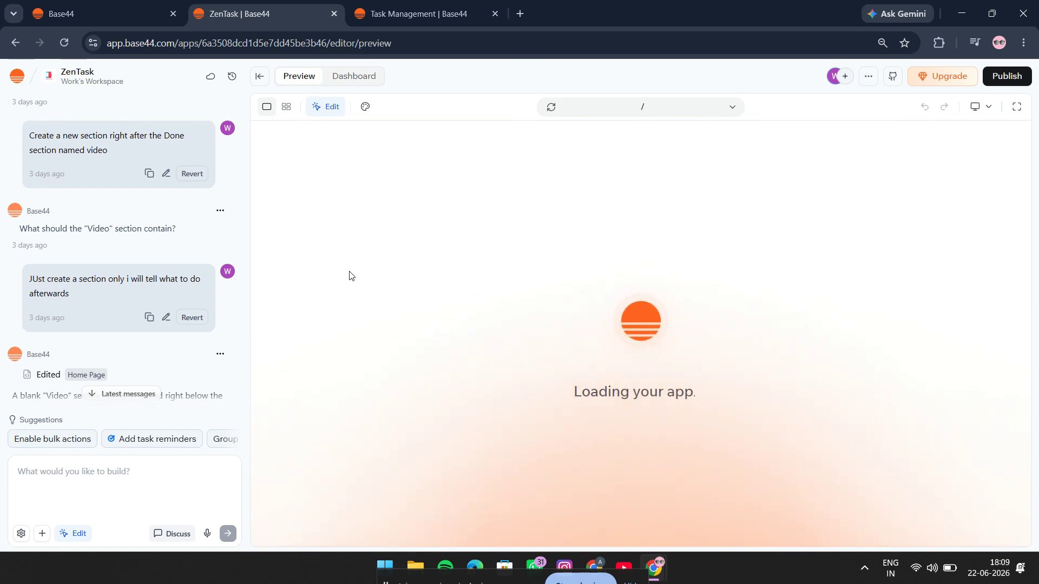
pyautogui.click(64, 42)
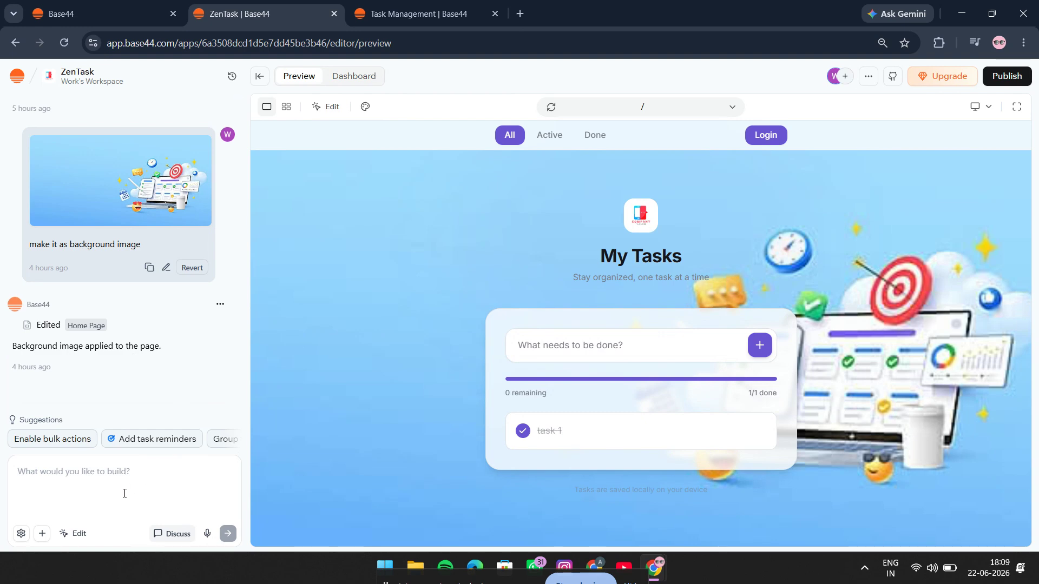
pyautogui.click(69, 535)
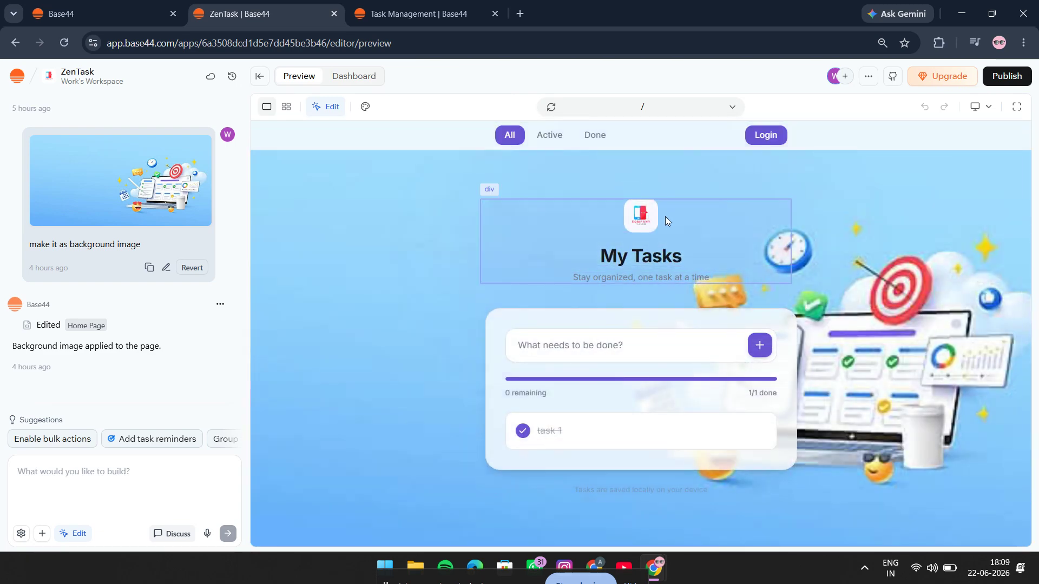
pyautogui.click(645, 217)
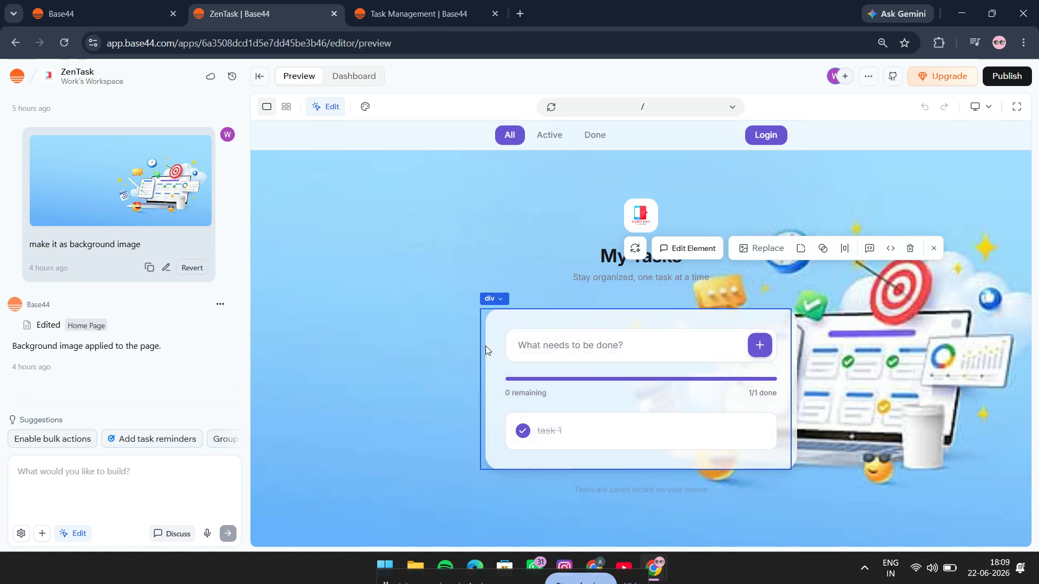
pyautogui.click(591, 349)
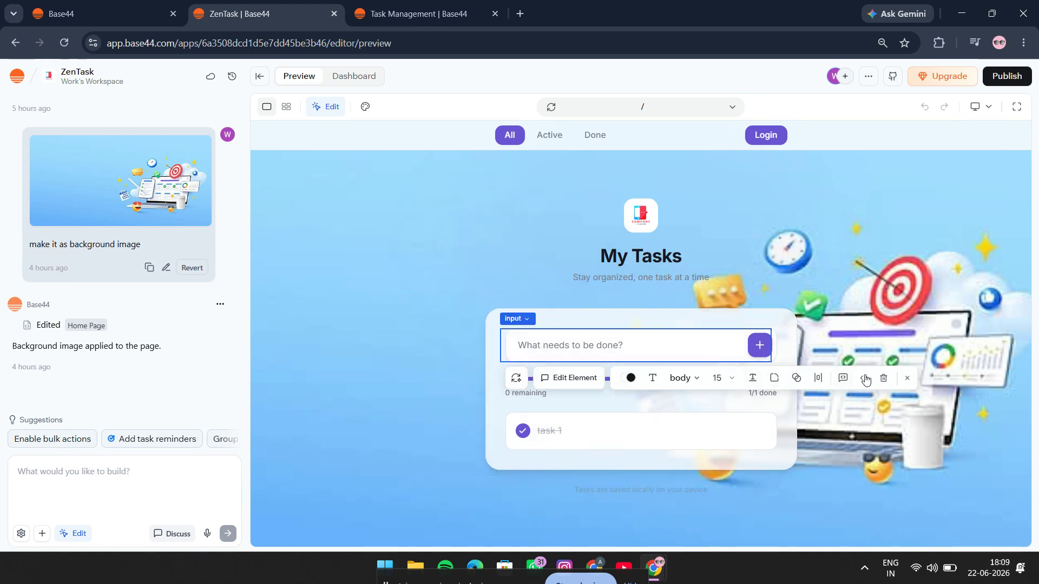
pyautogui.click(393, 383)
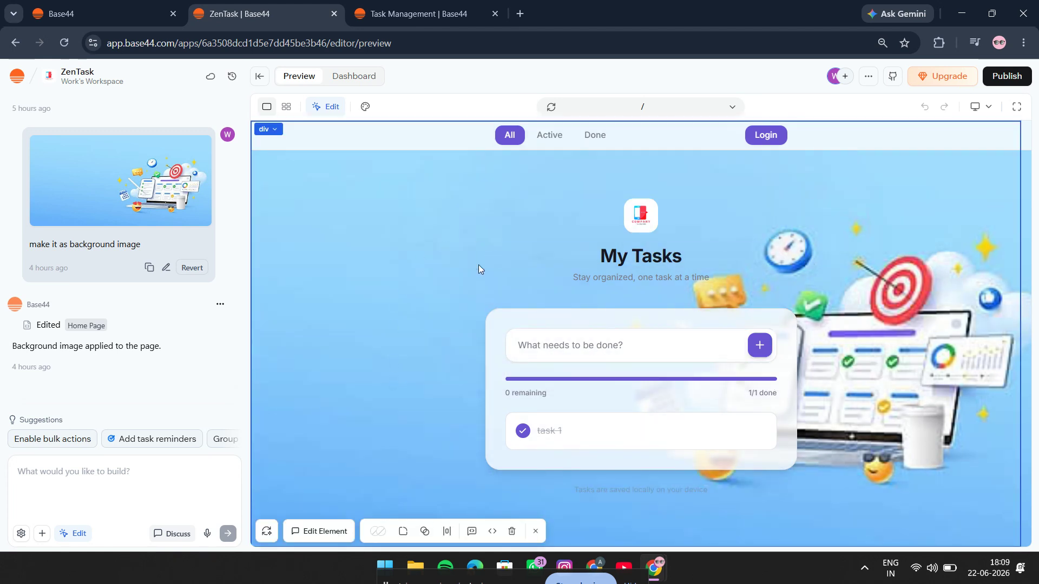
pyautogui.click(91, 534)
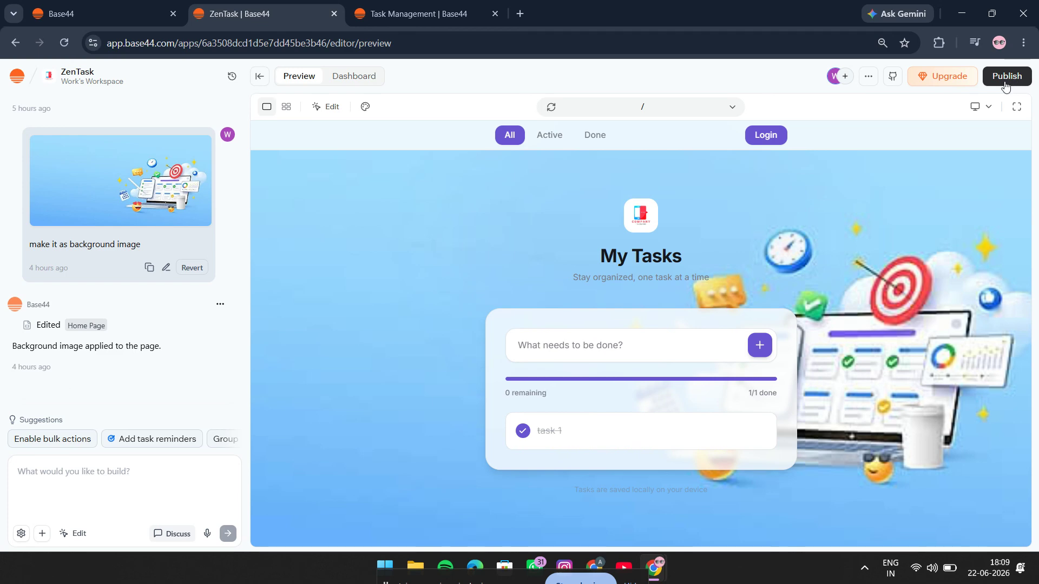
# View the web publishing options of the Task Management app and close them without publishing.
pyautogui.hotkey('ctrl', 'Tab')
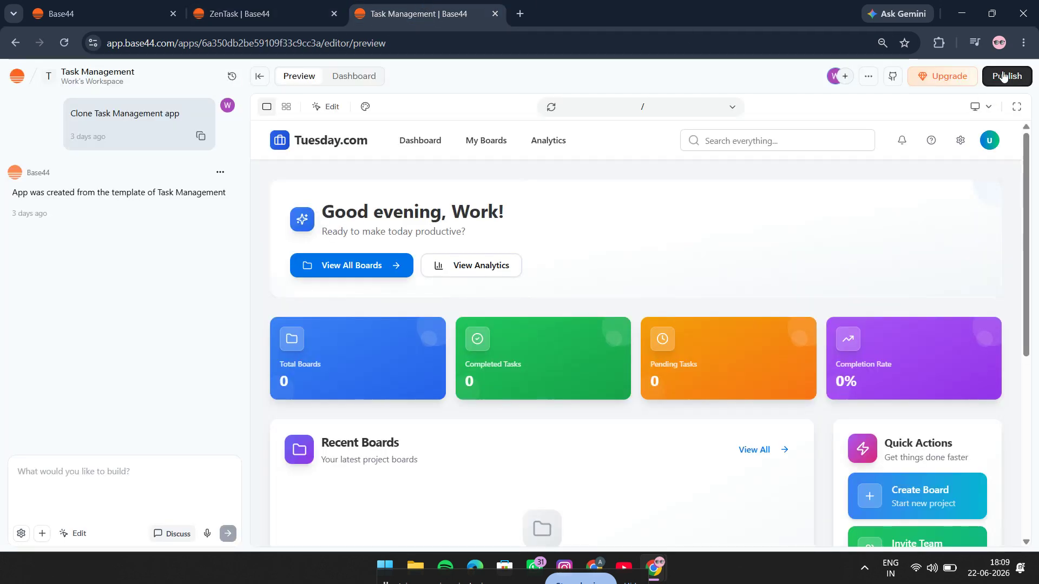
pyautogui.click(1009, 81)
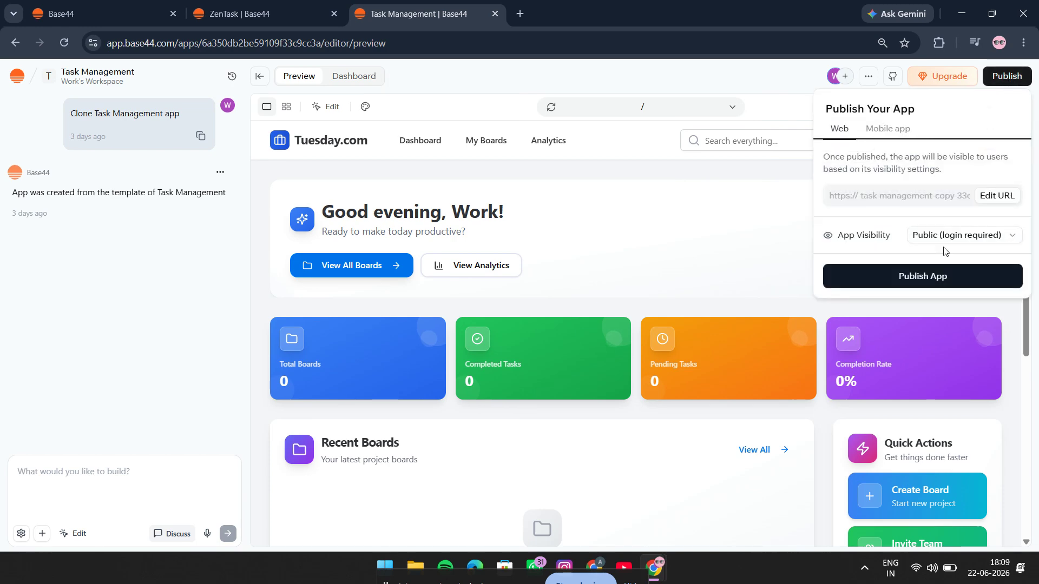
pyautogui.click(685, 258)
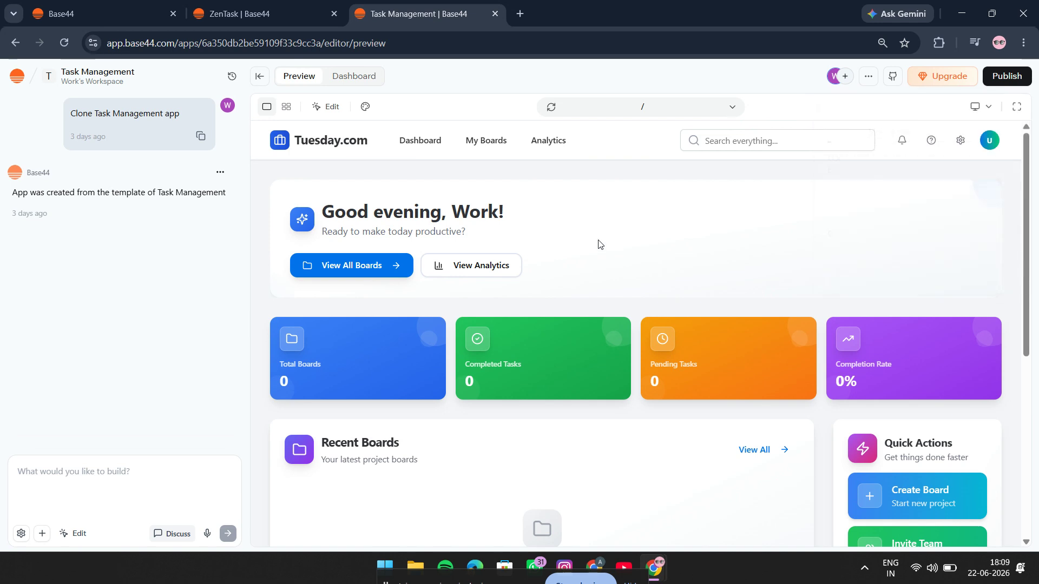
# Return to the Base44 home page and clear the whole prompt from the app description.
pyautogui.click(131, 16)
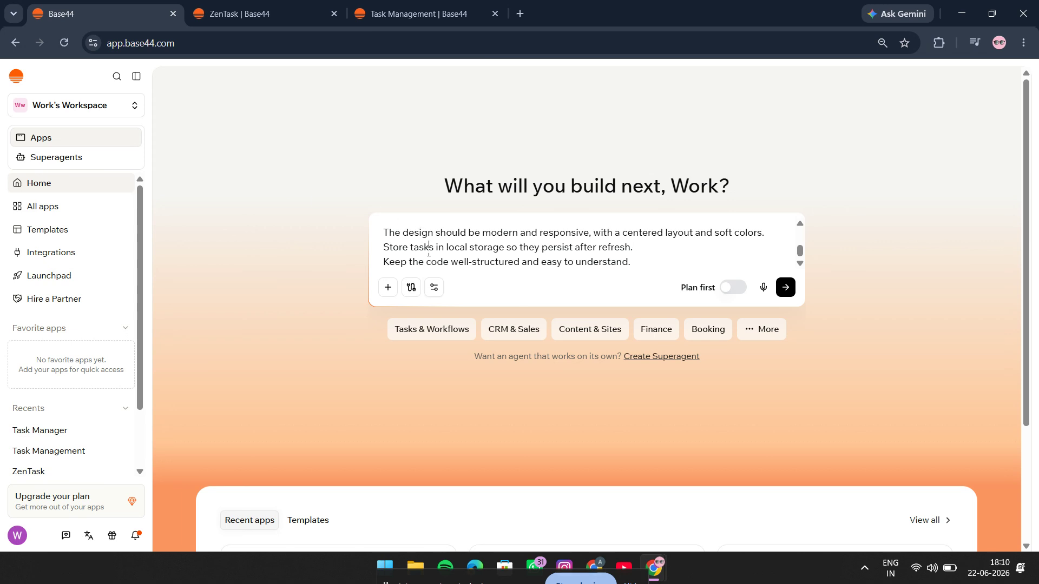
pyautogui.hotkey('ctrl', 'a')
pyautogui.press('BackSpace')
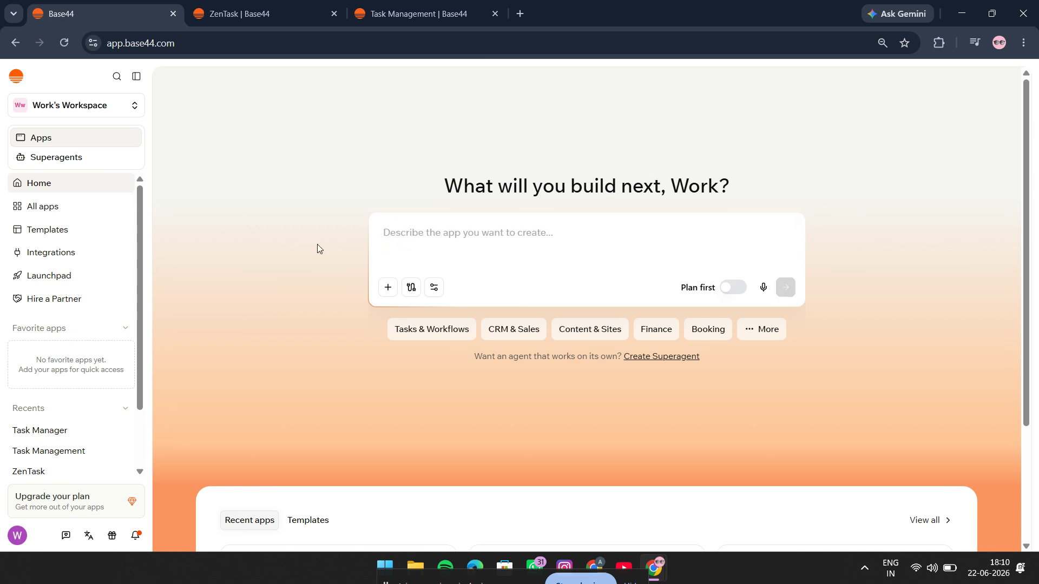